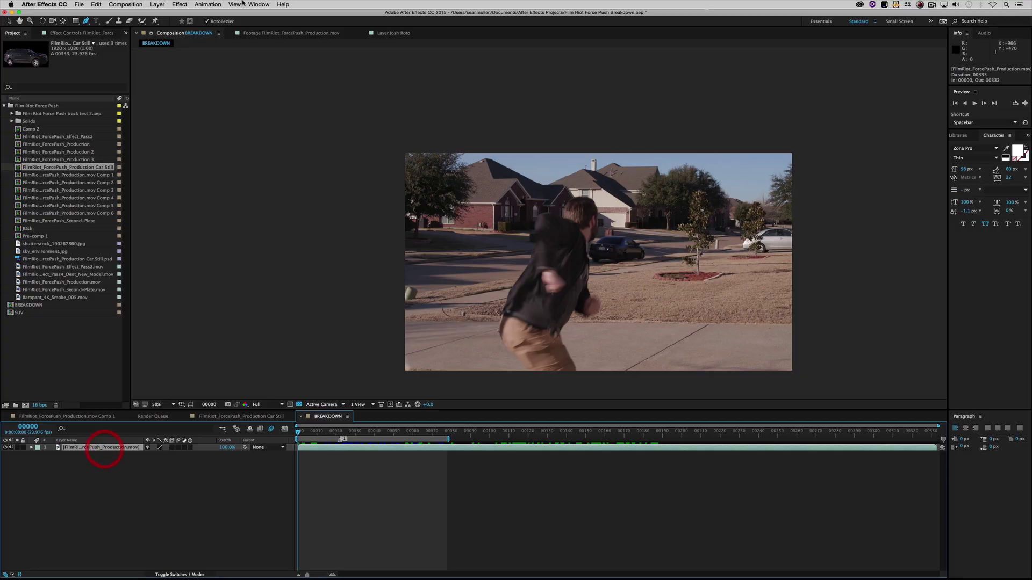
Run Track Camera on the production footage layer to analyse its camera motion.
click(208, 4)
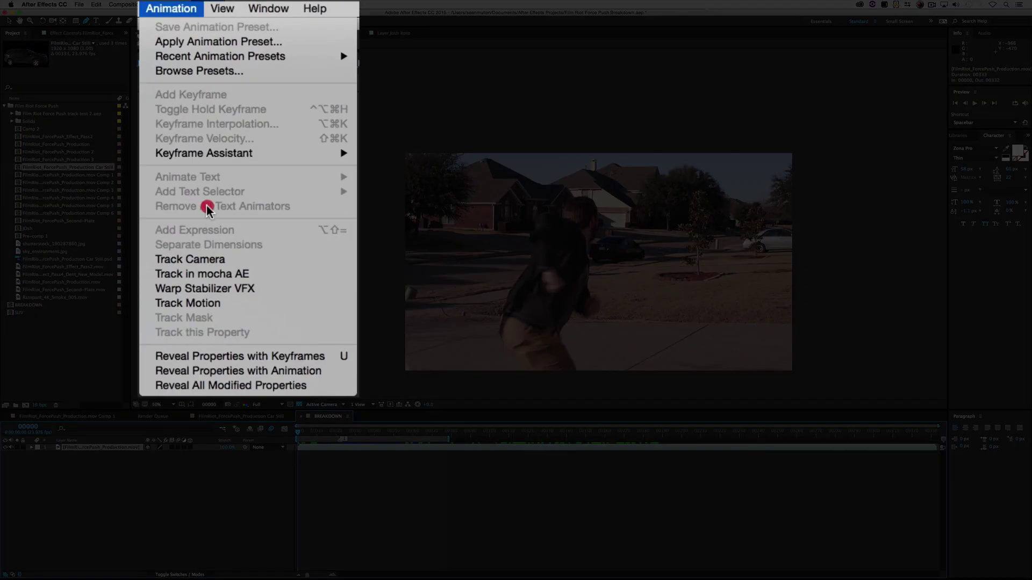
click(196, 261)
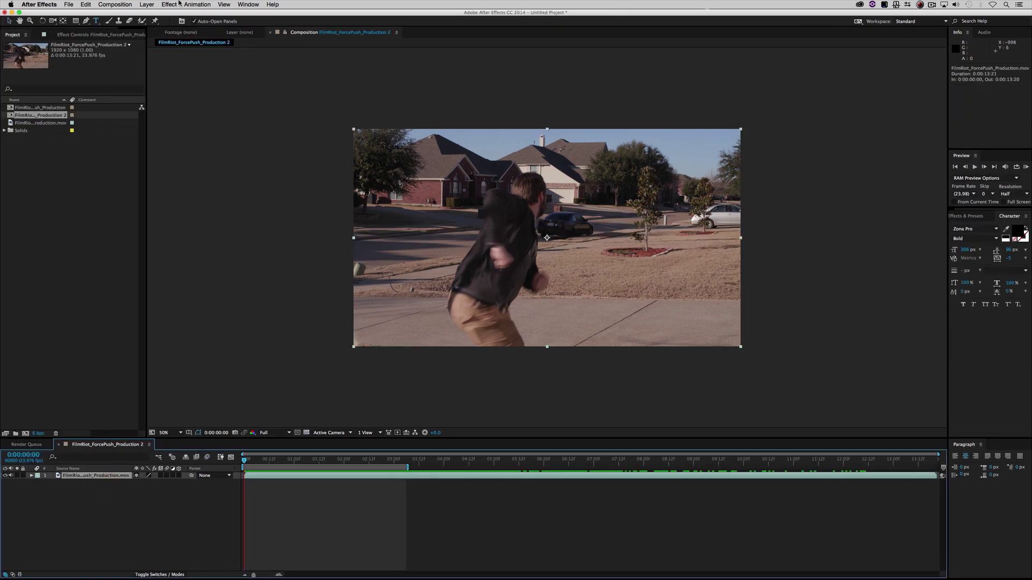
Apply The Foundry's CameraTracker effect to the FilmRiot_ForcePush_Production.mov layer.
click(179, 5)
scroll(187, 555, down, 5)
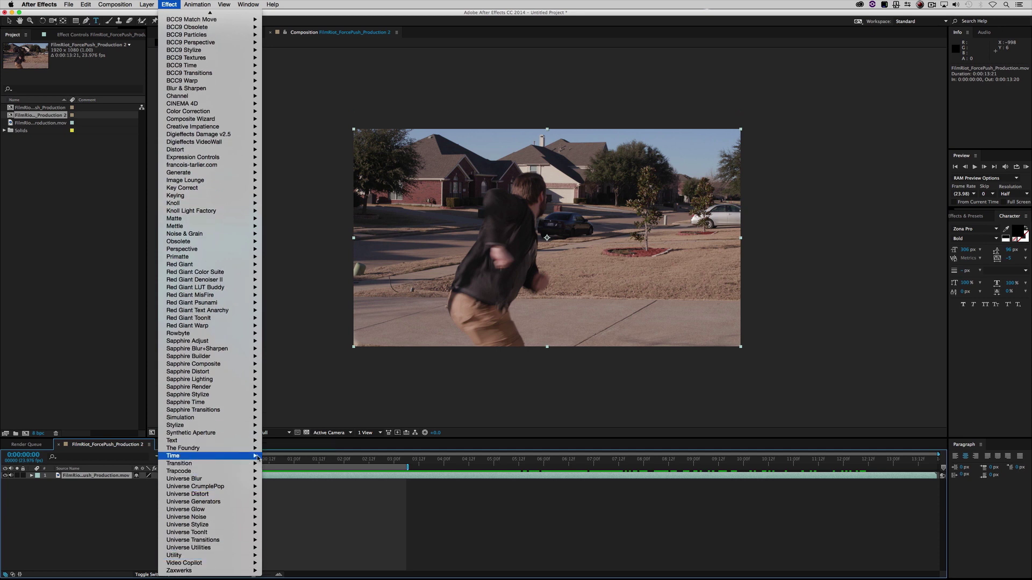
click(269, 450)
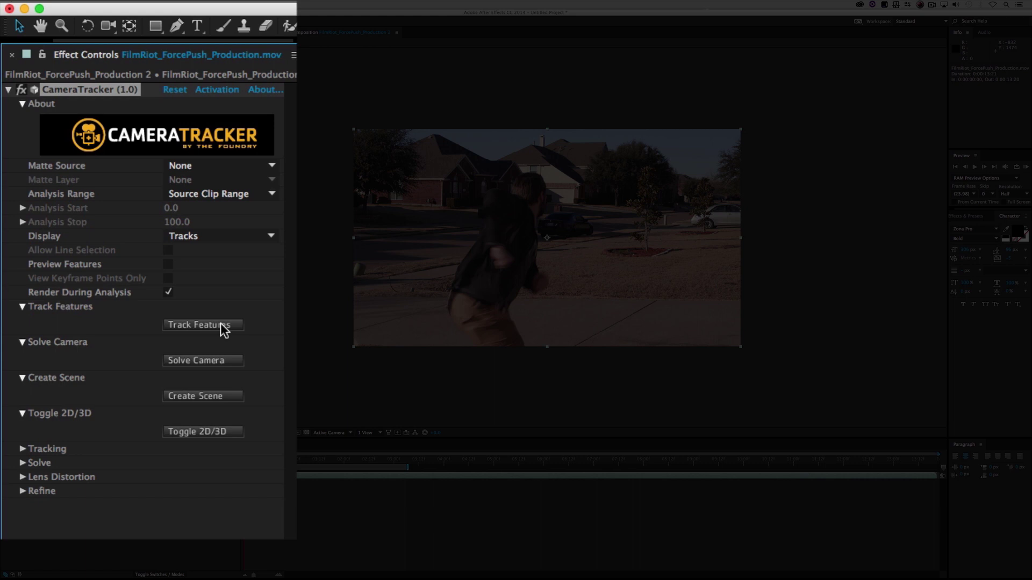
Track the footage's features, solve the camera, and create the tracked scene with CameraTracker.
click(220, 324)
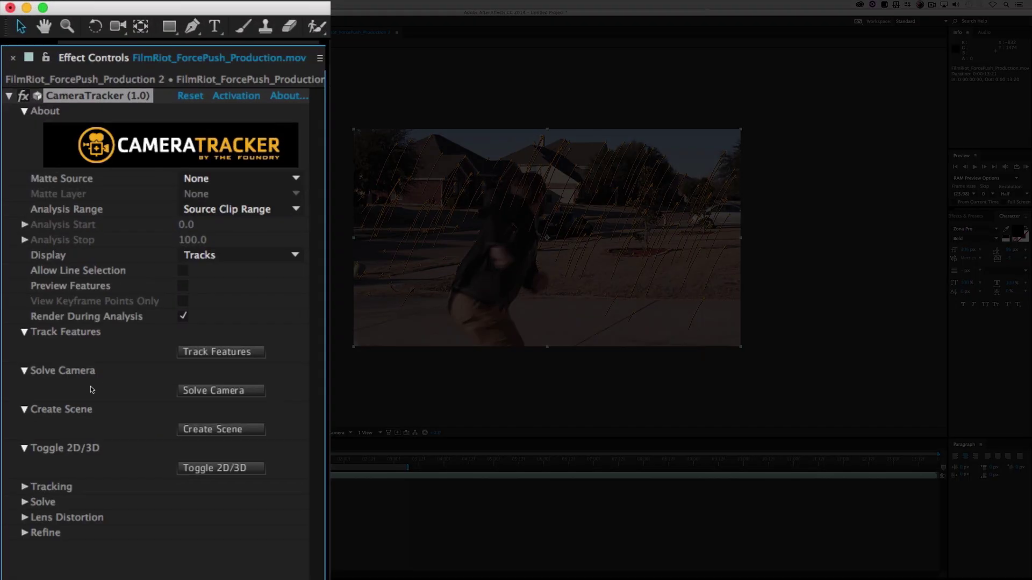
click(261, 391)
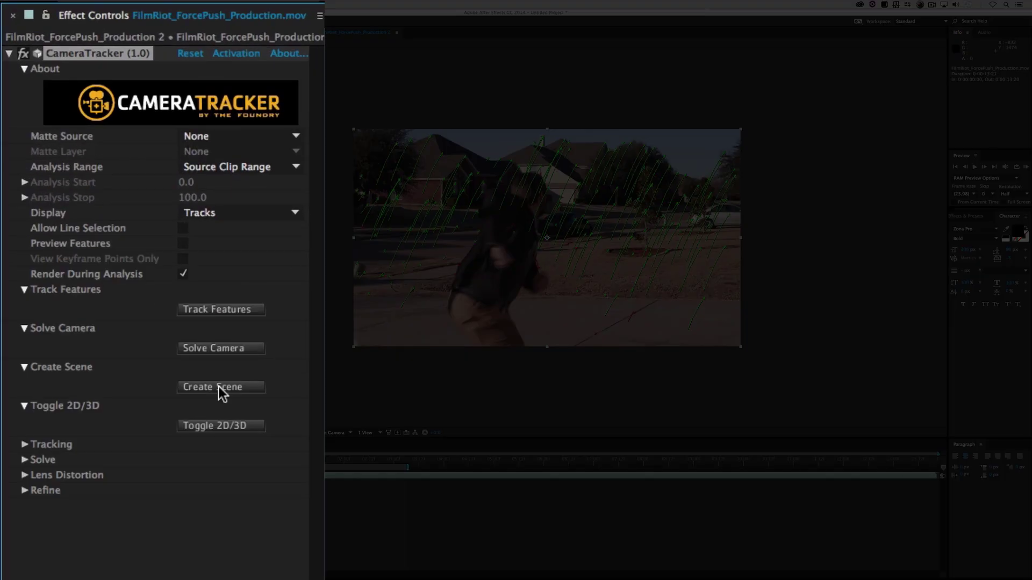
click(218, 387)
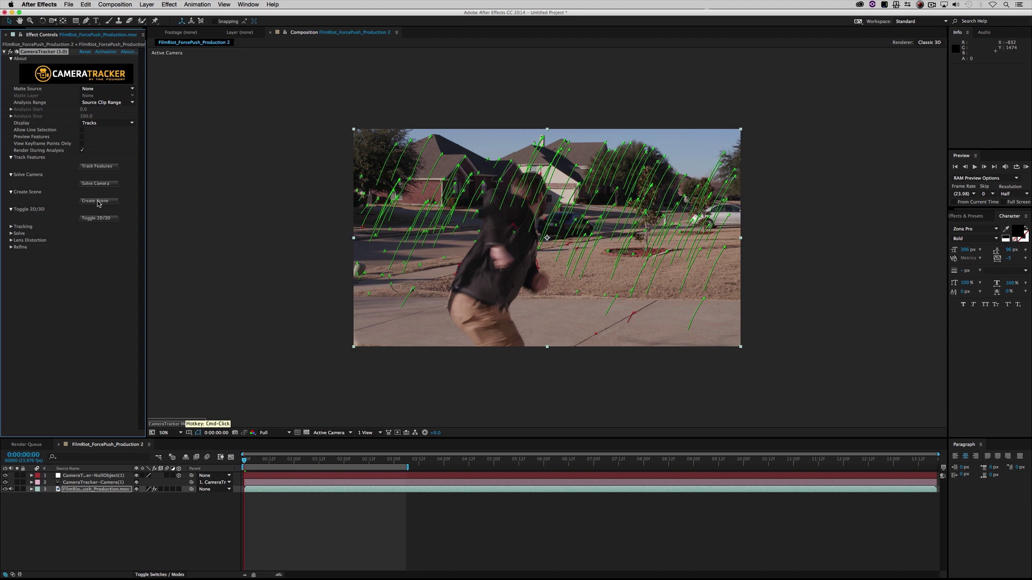
Add a 3D FILMRiOT text layer to the tracked scene and play the composition to test the track.
drag(259, 460, 230, 455)
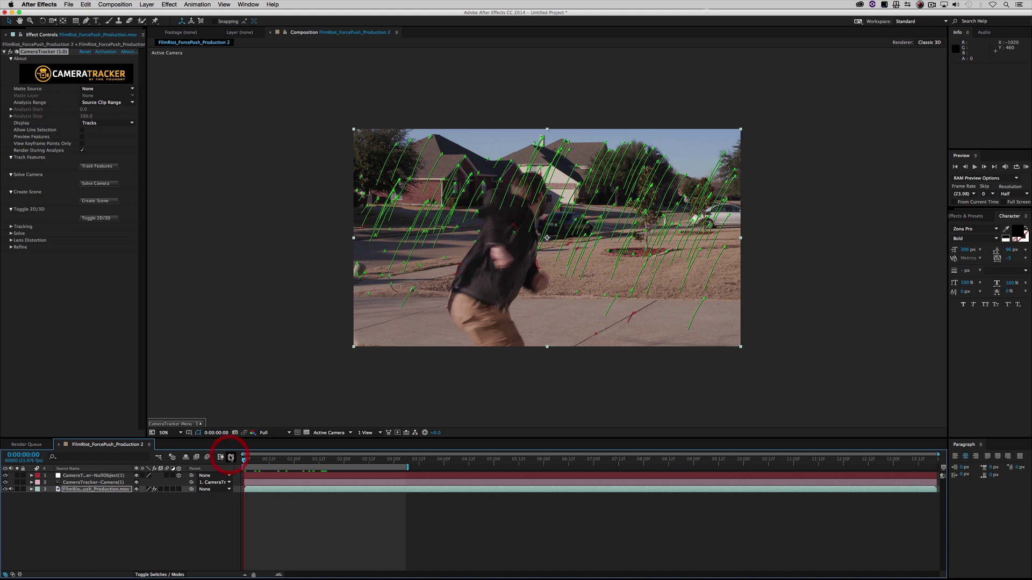
click(108, 525)
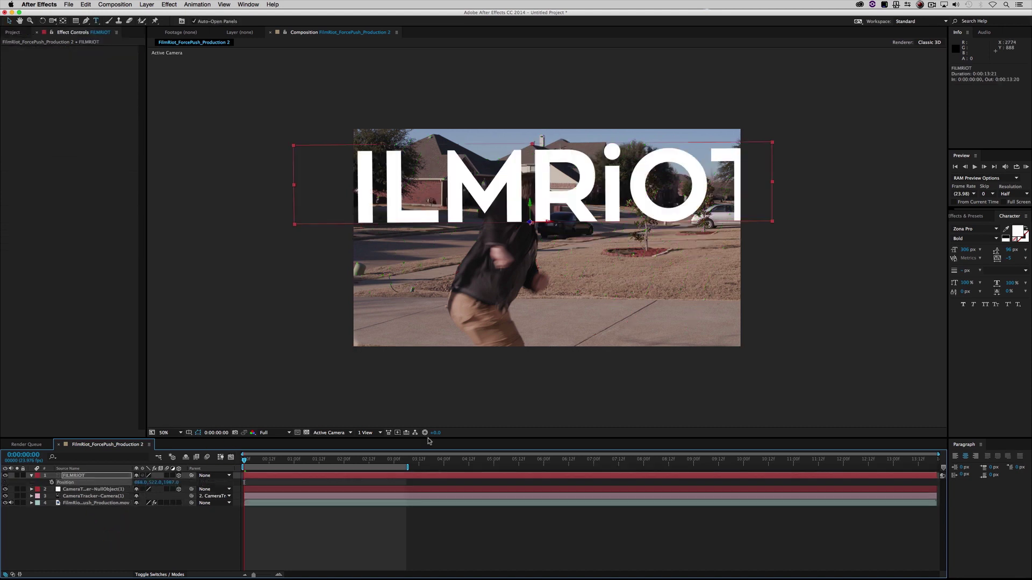
drag(169, 482, 677, 470)
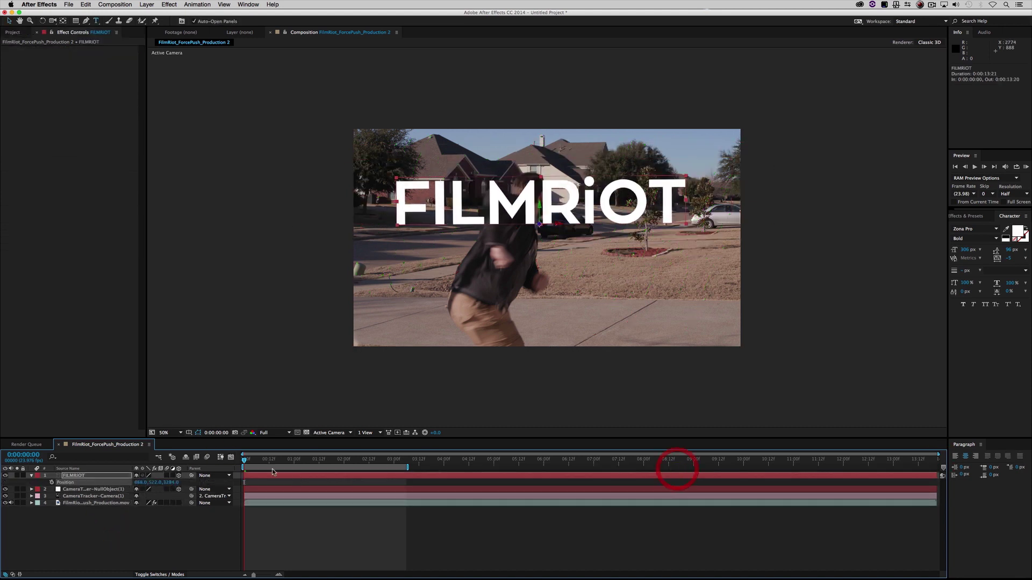
key(space)
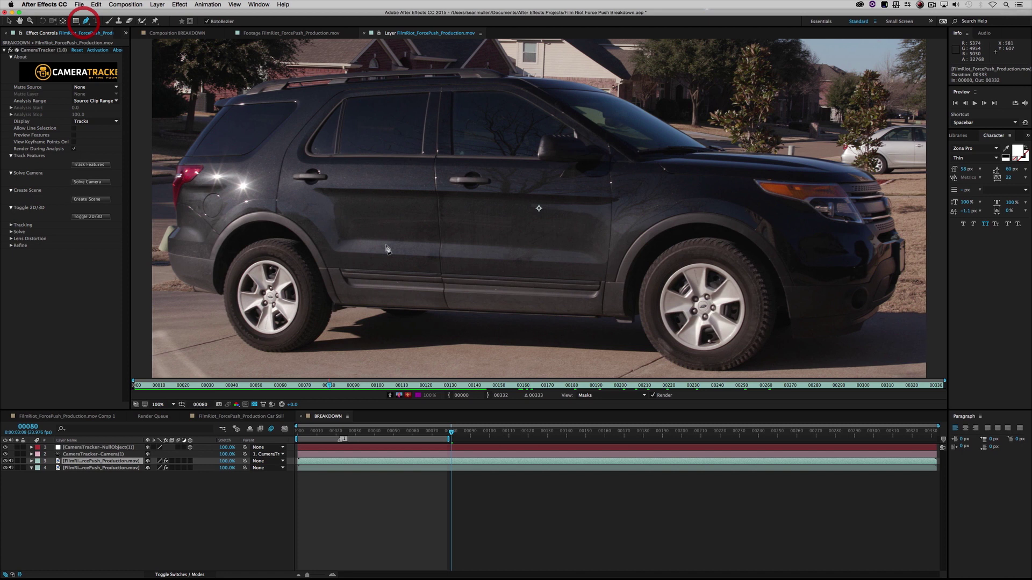
Start a RotoBezier Pen mask on the duplicated footage at frame 80, tracing around the SUV's rear tire from its front side.
scroll(398, 219, up, 1)
scroll(553, 154, up, 1)
drag(424, 203, 498, 315)
scroll(497, 315, up, 1)
drag(419, 43, 401, 269)
click(86, 21)
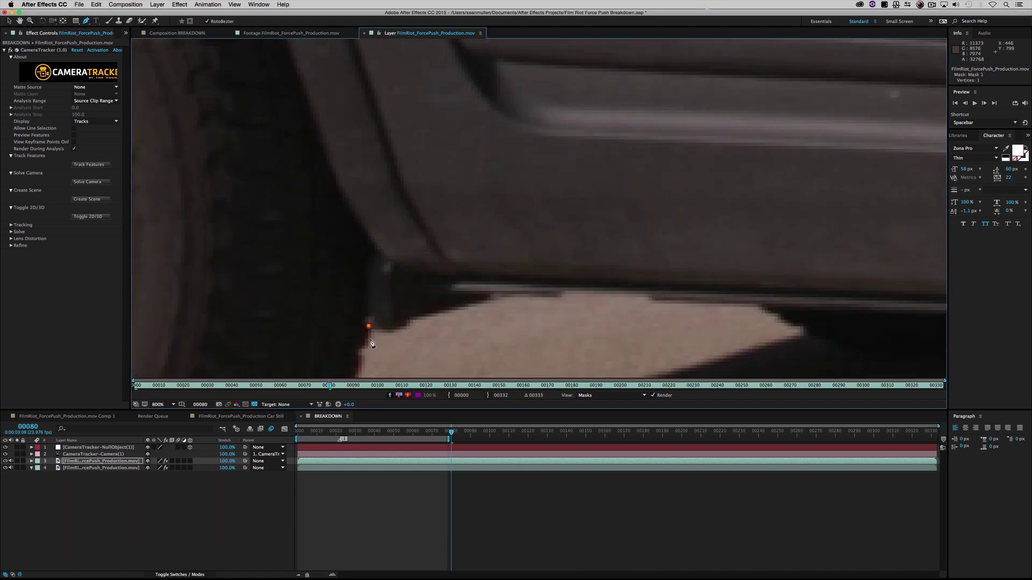
click(371, 338)
drag(372, 340, 399, 190)
click(353, 301)
mouse_move(376, 236)
mouse_down()
mouse_move(689, 212)
mouse_move(715, 323)
mouse_up()
click(596, 341)
drag(537, 107, 607, 317)
click(574, 294)
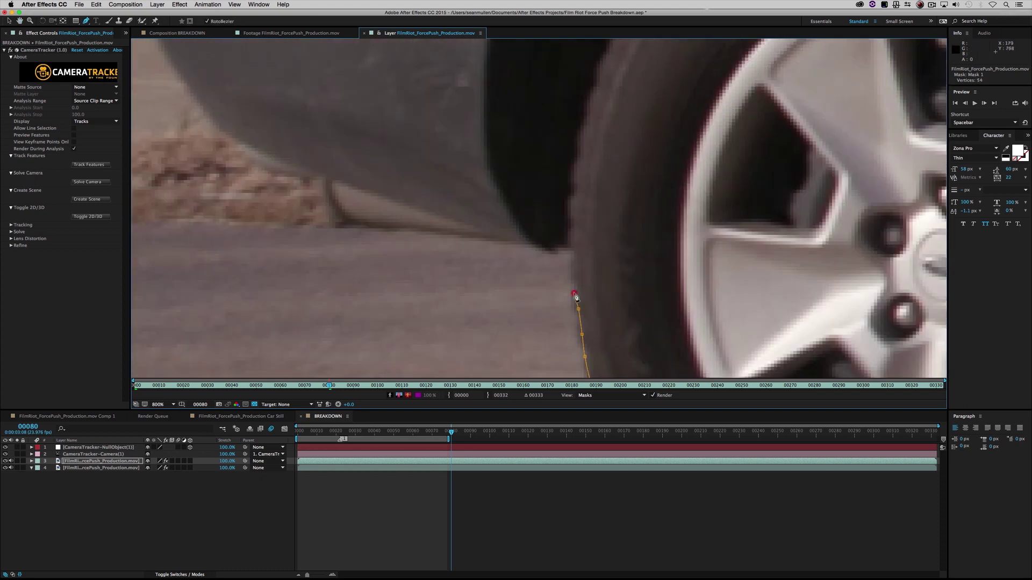
Continue the mask up the back of the SUV, from the rear bumper to the roof spoiler.
click(396, 244)
mouse_move(396, 244)
mouse_down()
mouse_move(465, 263)
mouse_move(530, 249)
mouse_move(406, 373)
mouse_up()
click(480, 264)
click(418, 235)
click(443, 205)
click(522, 185)
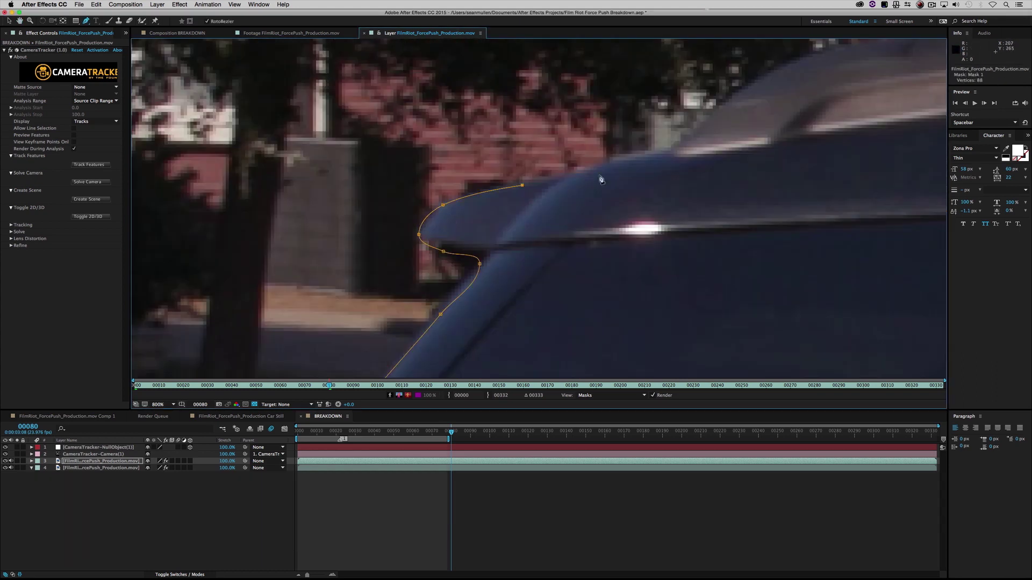
click(601, 172)
Trace the mask along the SUV's roofline, down the windshield, and over the hood.
drag(753, 167, 352, 198)
click(790, 177)
drag(790, 177, 376, 162)
click(850, 203)
drag(849, 203, 430, 134)
click(820, 244)
drag(853, 244, 416, 177)
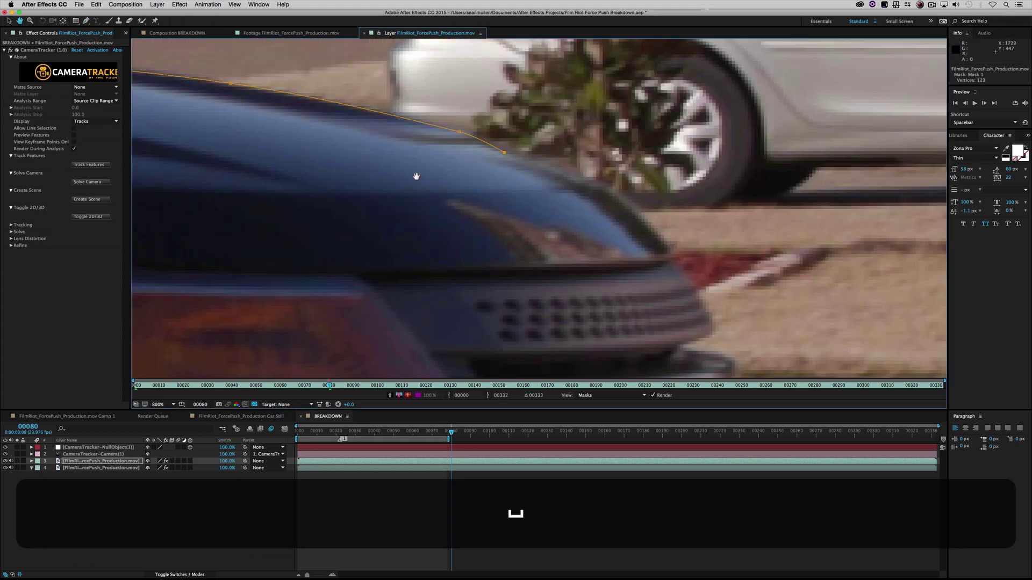
Trace the mask around the SUV's grille and front bumper to the dark underside.
click(596, 189)
drag(698, 334, 690, 124)
click(721, 332)
drag(739, 356, 704, 188)
drag(710, 281, 602, 86)
click(555, 179)
drag(548, 223, 640, 53)
click(390, 167)
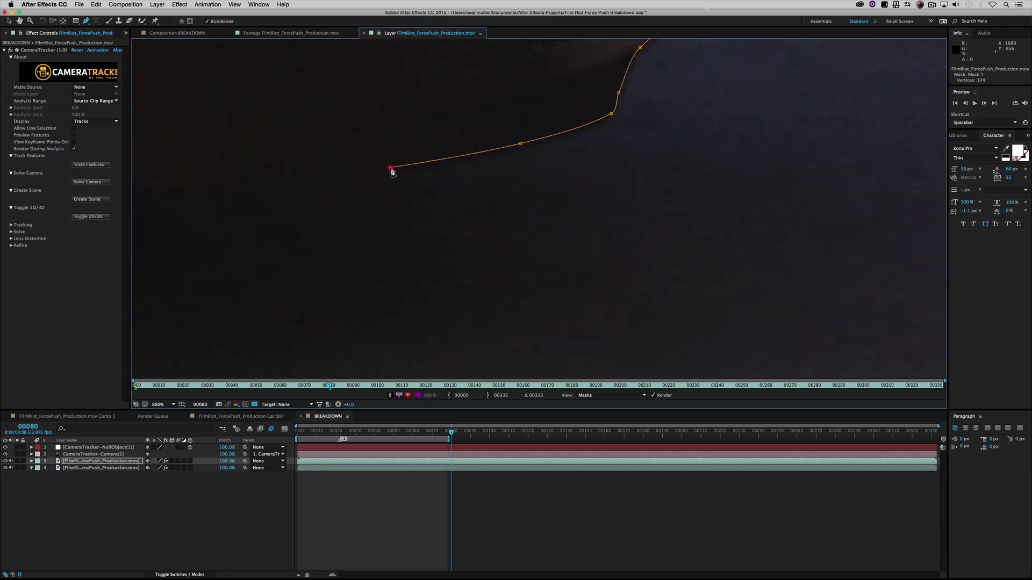
Continue the mask under the front bumper and around the SUV's front tire.
drag(322, 177, 424, 99)
drag(457, 301, 483, 81)
click(253, 198)
drag(254, 198, 698, 369)
click(564, 231)
drag(483, 108, 579, 341)
click(500, 326)
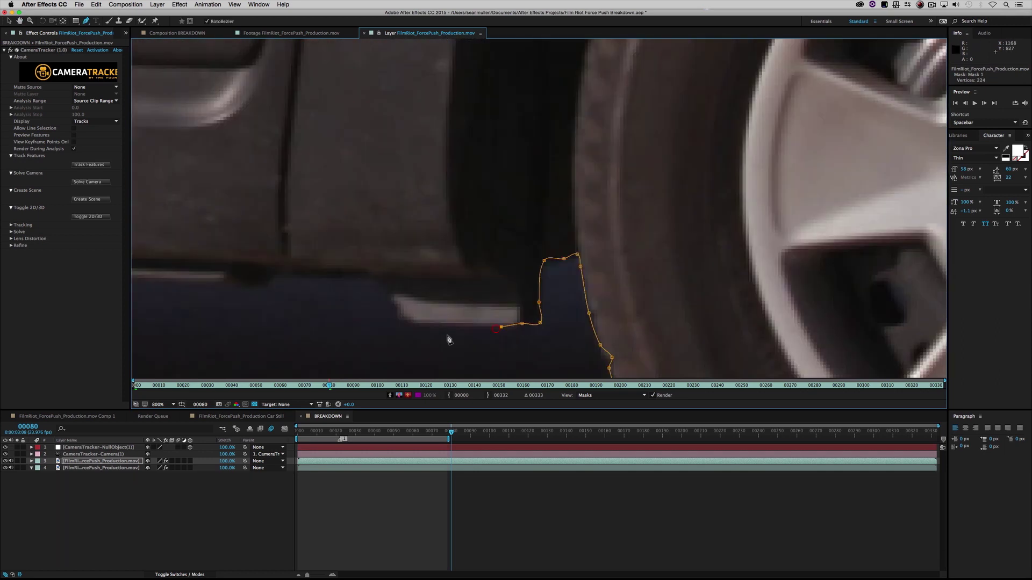
Trace the SUV's lower sill back toward the rear wheel and close the outline mask.
click(447, 326)
click(403, 317)
click(381, 284)
click(269, 285)
click(226, 279)
drag(215, 258, 913, 237)
click(322, 253)
drag(215, 215, 954, 219)
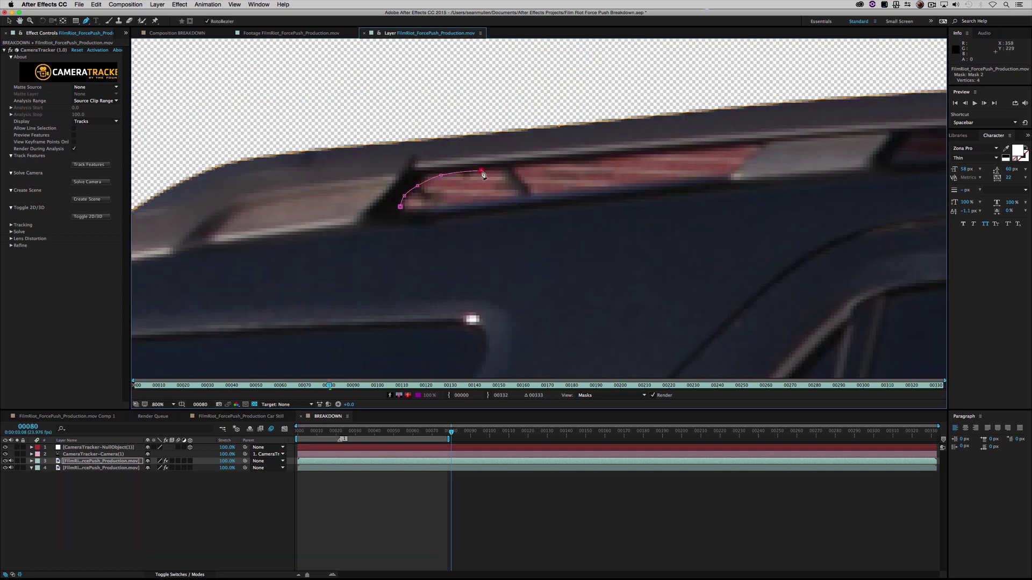
Draw a second mask around the see-through gap beneath the SUV's roof rack.
drag(483, 215, 274, 138)
click(327, 146)
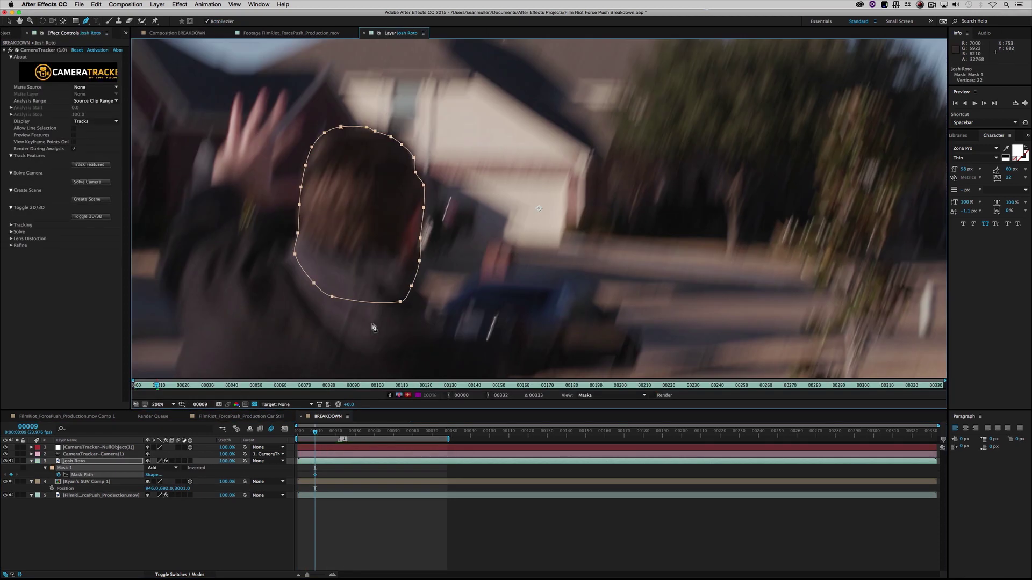
Rotoscope the man with separate body-part masks on his roto layer and preview the BREAKDOWN composition.
scroll(370, 254, up, 4)
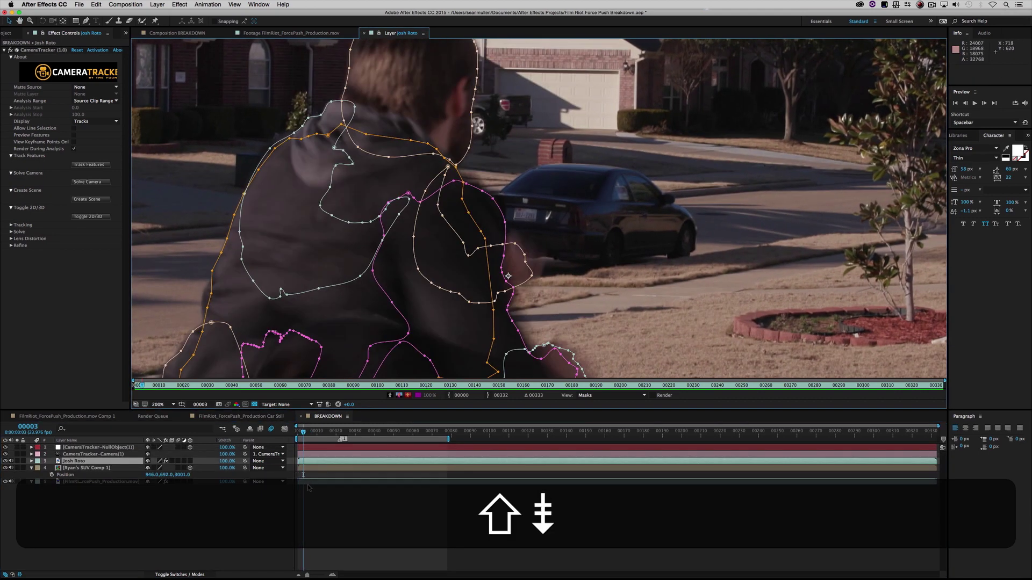
key(space)
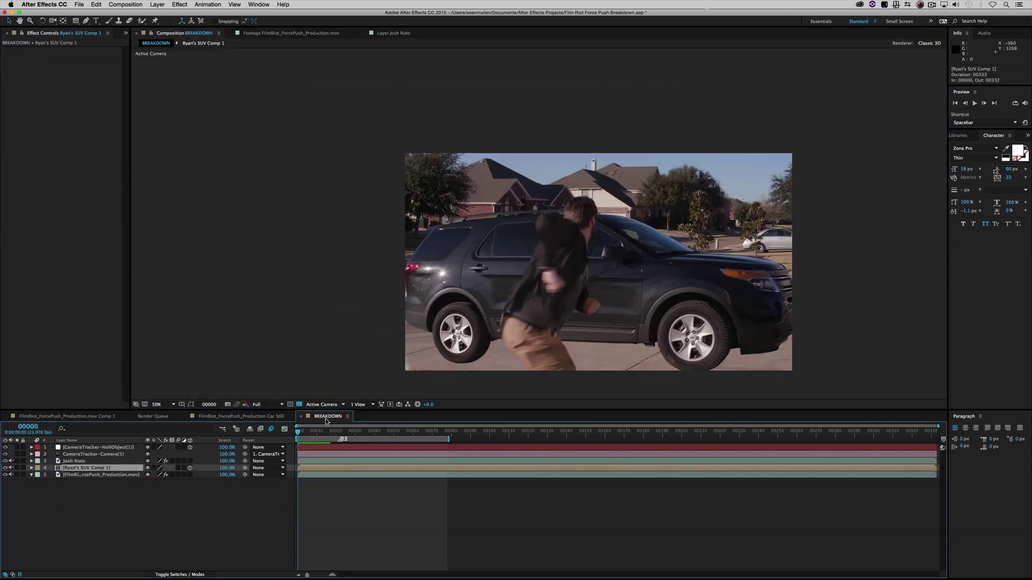
key(space)
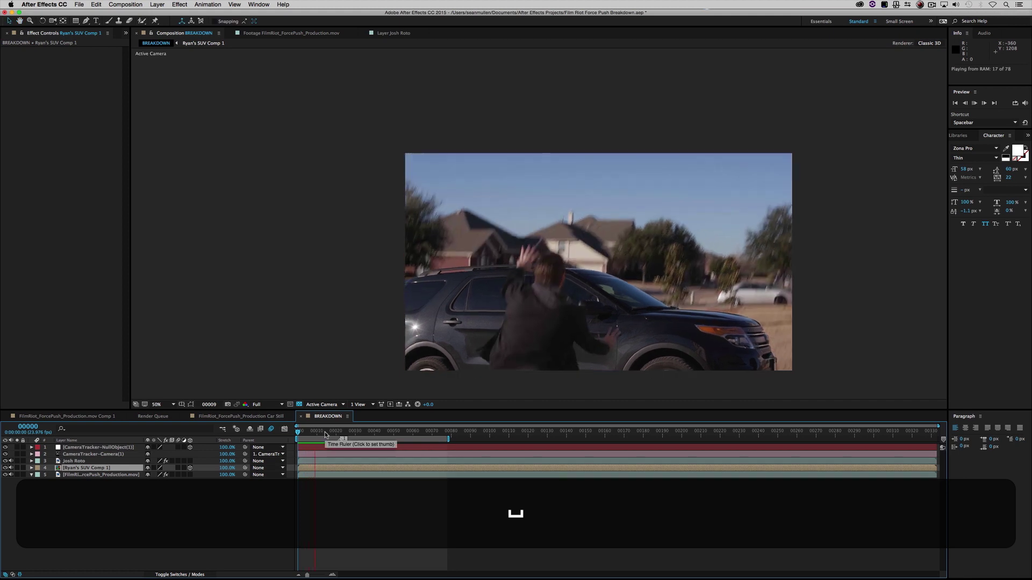
key(space)
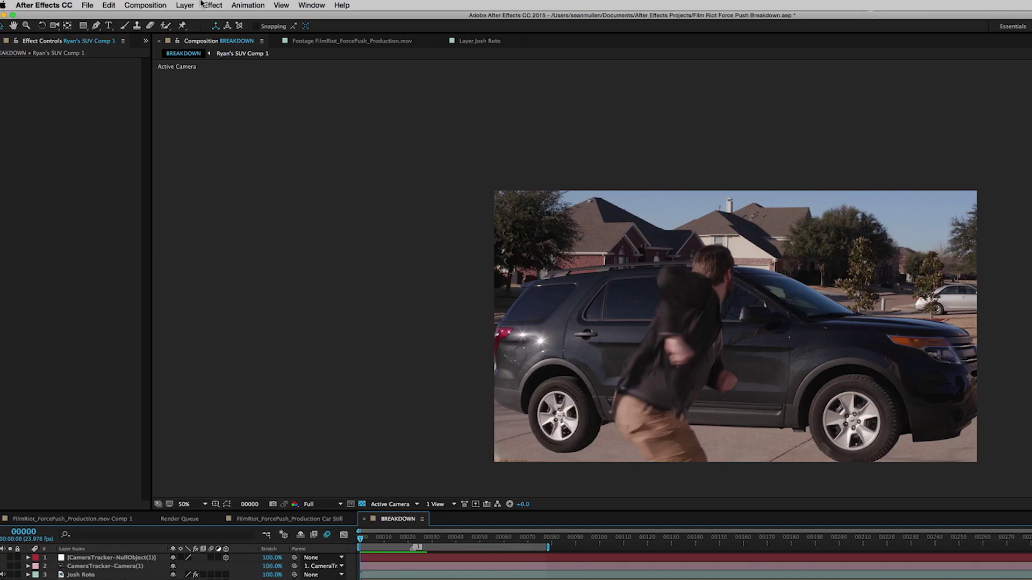
Create a null object and parent the SUV composition layer to it.
click(185, 5)
click(366, 63)
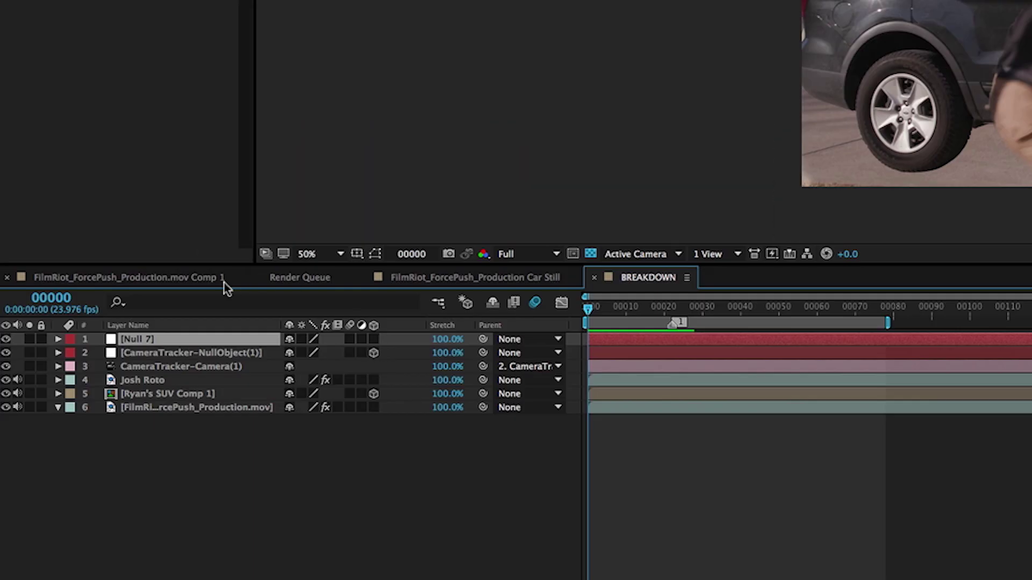
click(226, 393)
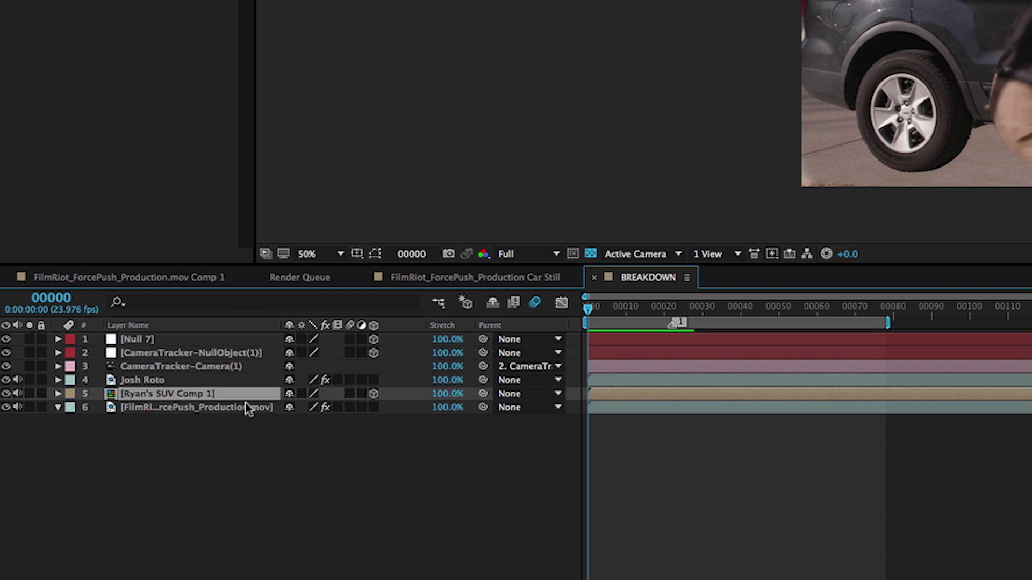
drag(483, 393, 139, 343)
Keyframe the null's position from frame 5 to frame 35 to push the SUV away, and preview the move.
drag(588, 310, 607, 313)
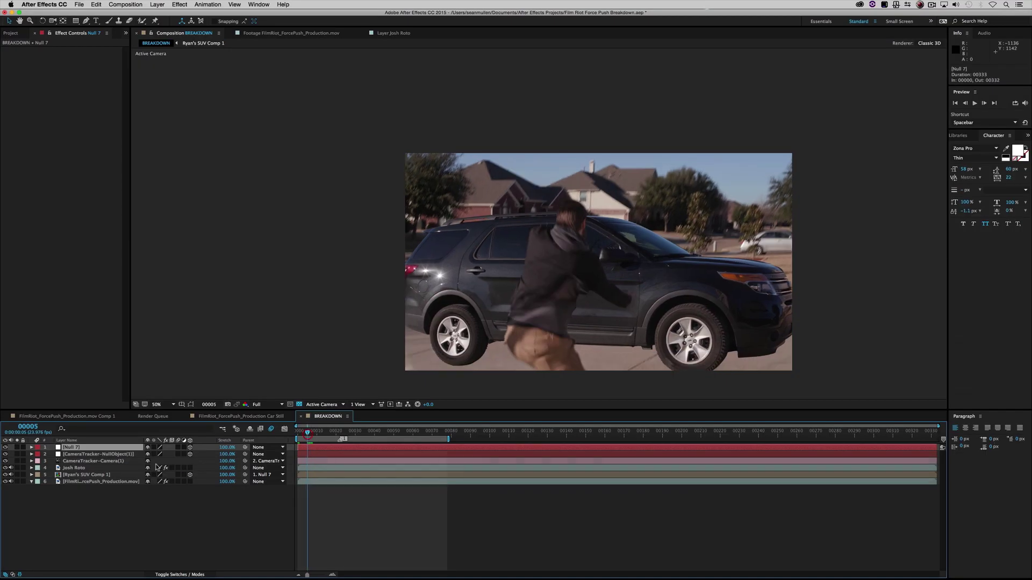
key(p)
key(shift+Page_Down)
key(shift+Page_Down)
key(shift+Page_Down)
mouse_move(182, 454)
mouse_down()
mouse_move(168, 455)
mouse_move(174, 464)
mouse_up()
key(space)
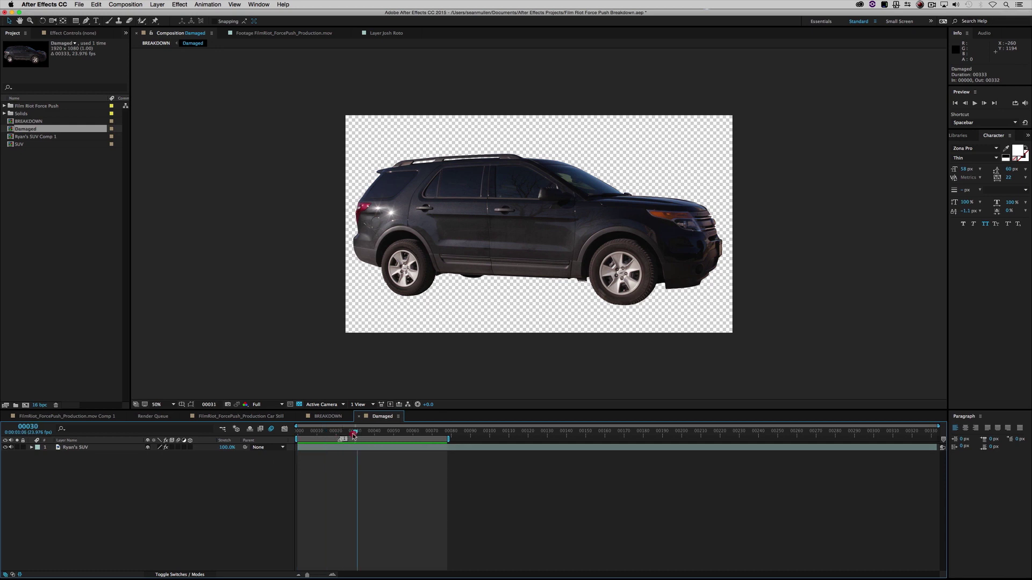
Add shutterstock_190287860.jpg from the Film Riot Force Push folder above the SUV layer in the Damaged composition.
click(4, 106)
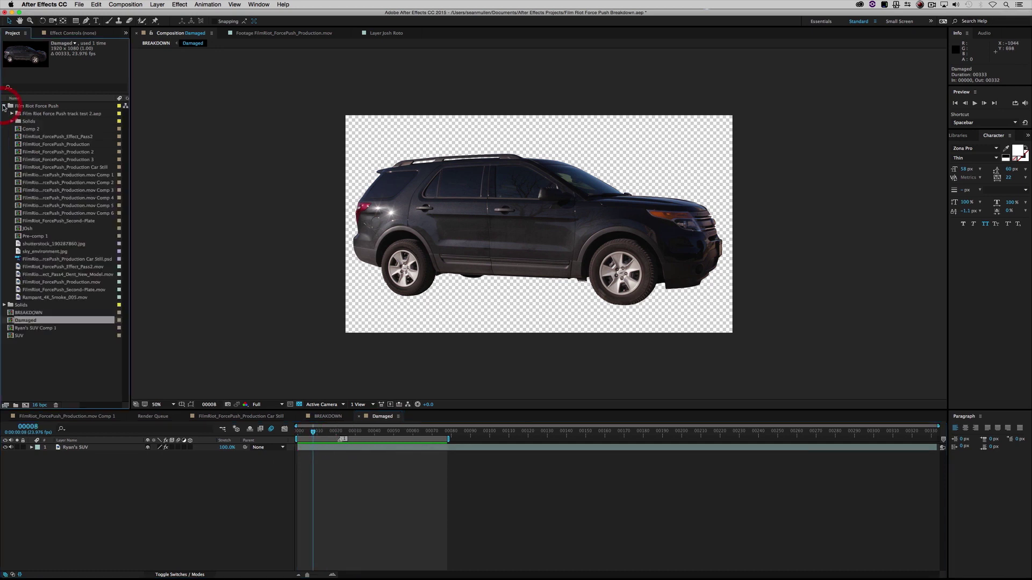
drag(85, 447, 86, 448)
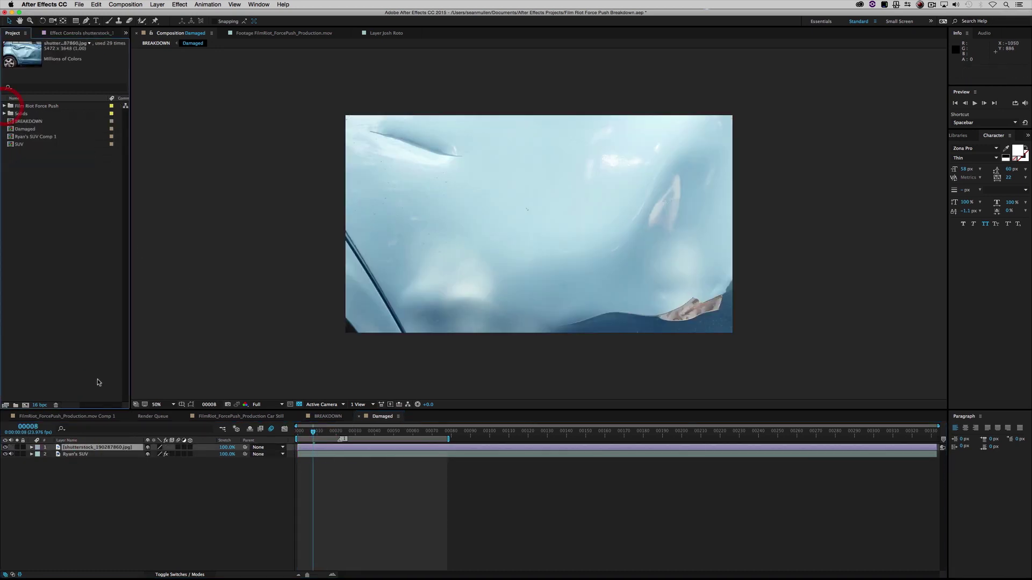
Cut out the dented door area of the stock image with a feathered mask and scale the layer to 12%.
double_click(96, 447)
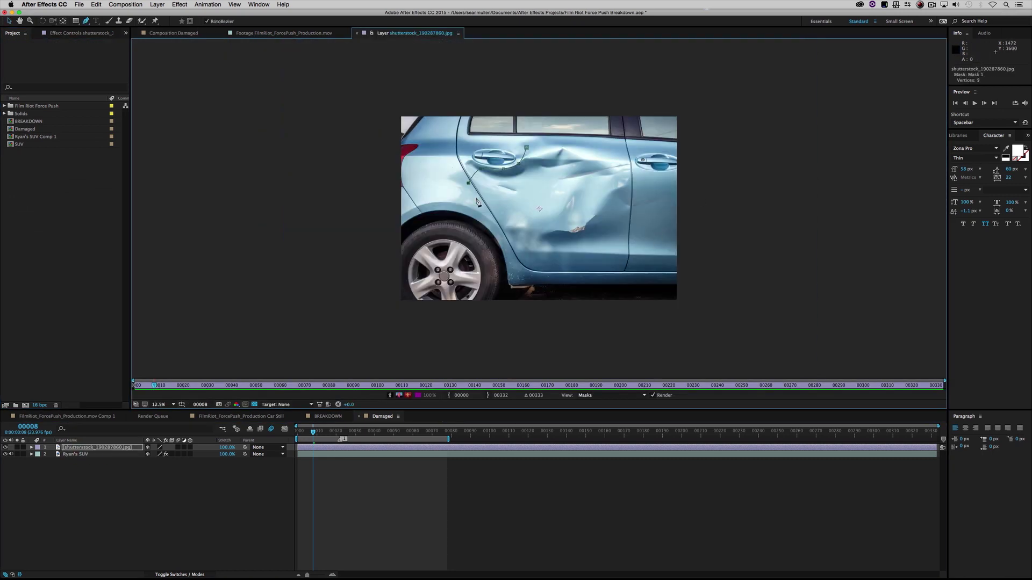
key(f)
key(s)
click(179, 4)
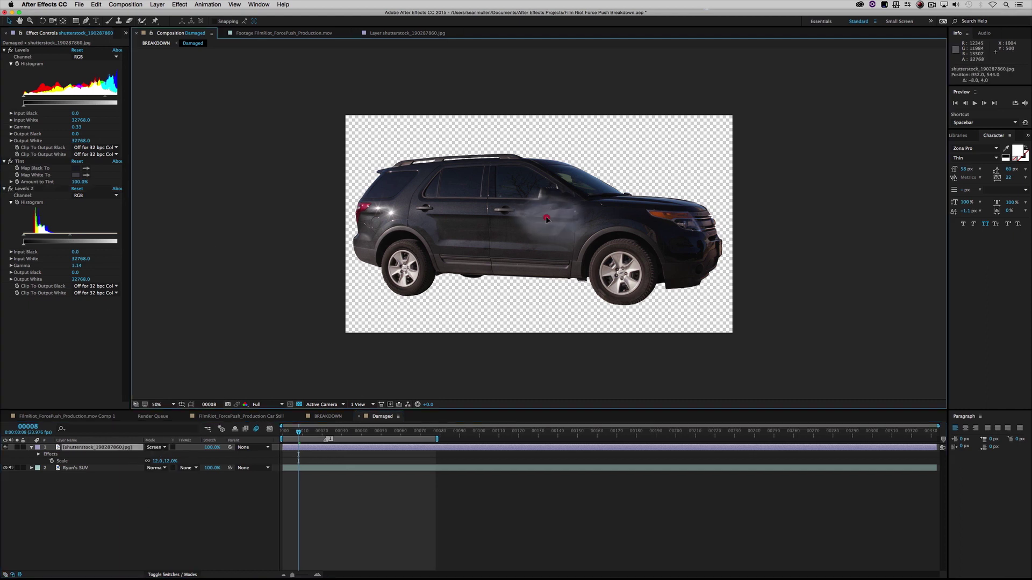
Duplicate the dent layer and arrange the copies across the SUV's doors to build up the damage.
key(super+d)
drag(547, 218, 509, 237)
key(super+d)
drag(508, 237, 462, 228)
key(super+d)
key(s)
click(91, 461)
click(91, 468)
click(89, 474)
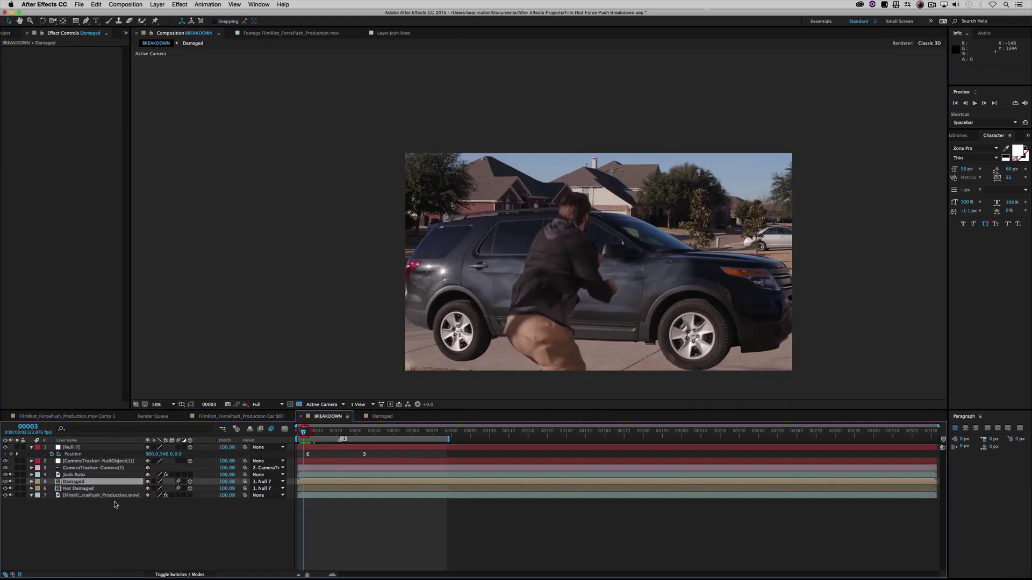
Draw a small mask on the Damaged layer and keyframe its mask path at frame 3.
right_click(75, 481)
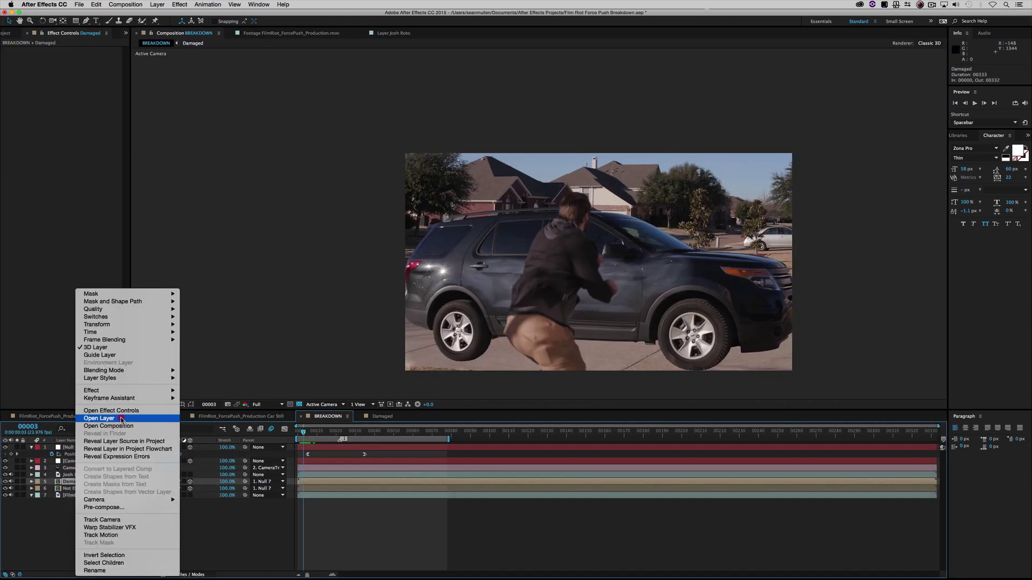
click(86, 417)
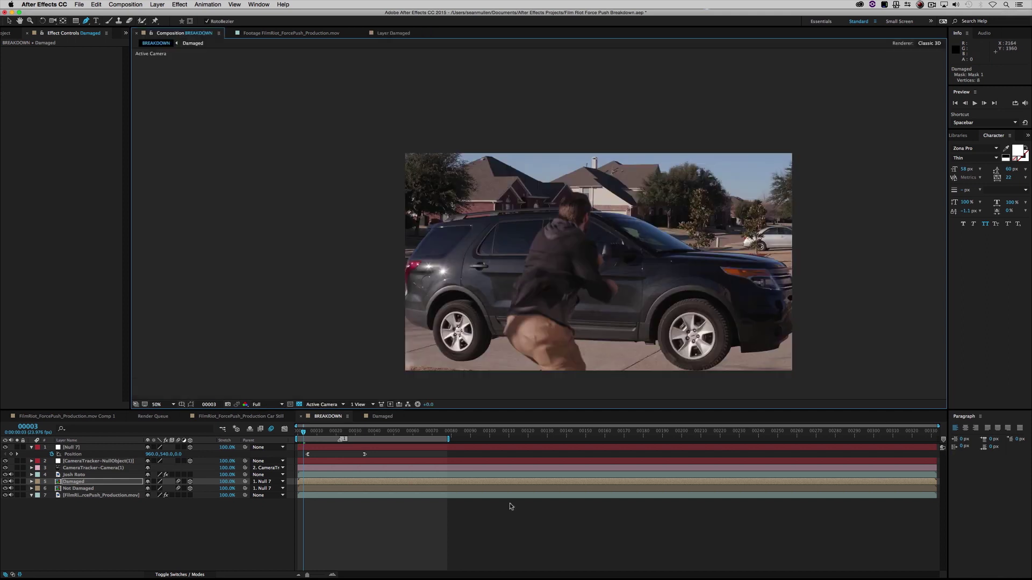
key(m)
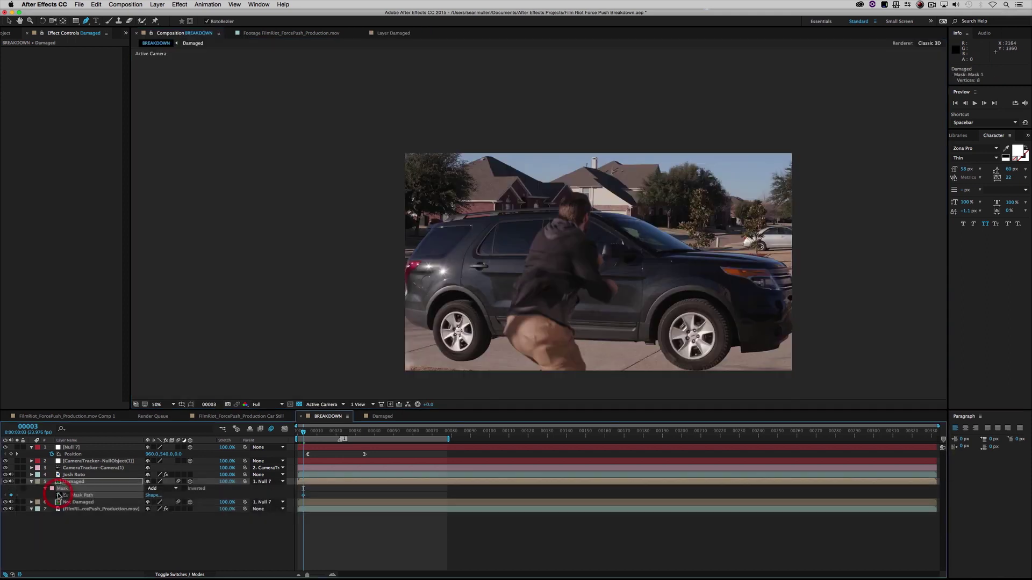
Expand the Damaged layer's mask outward over the SUV a few frames after the first keyframe and preview the reveal.
right_click(74, 482)
click(105, 418)
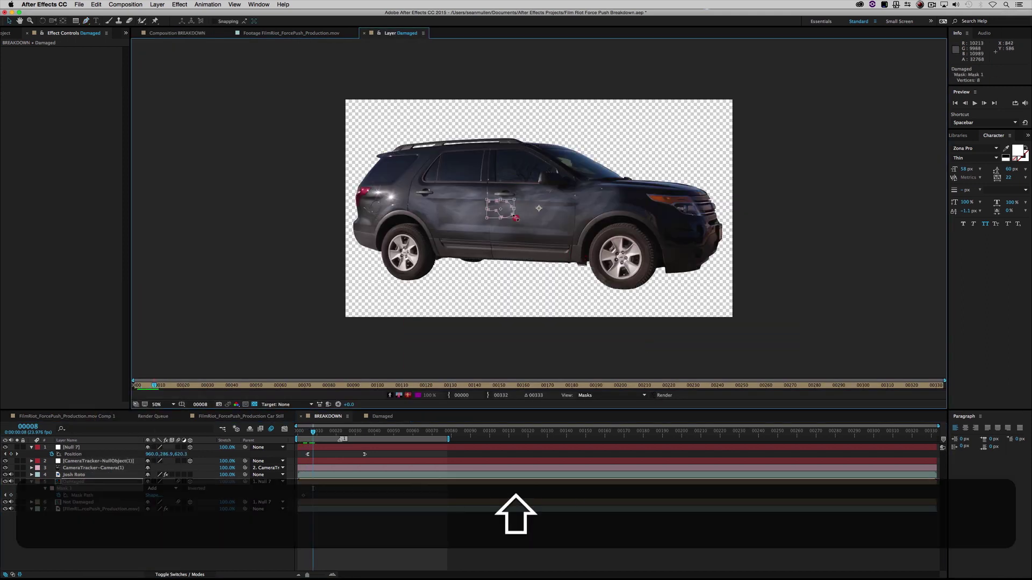
drag(494, 211, 442, 218)
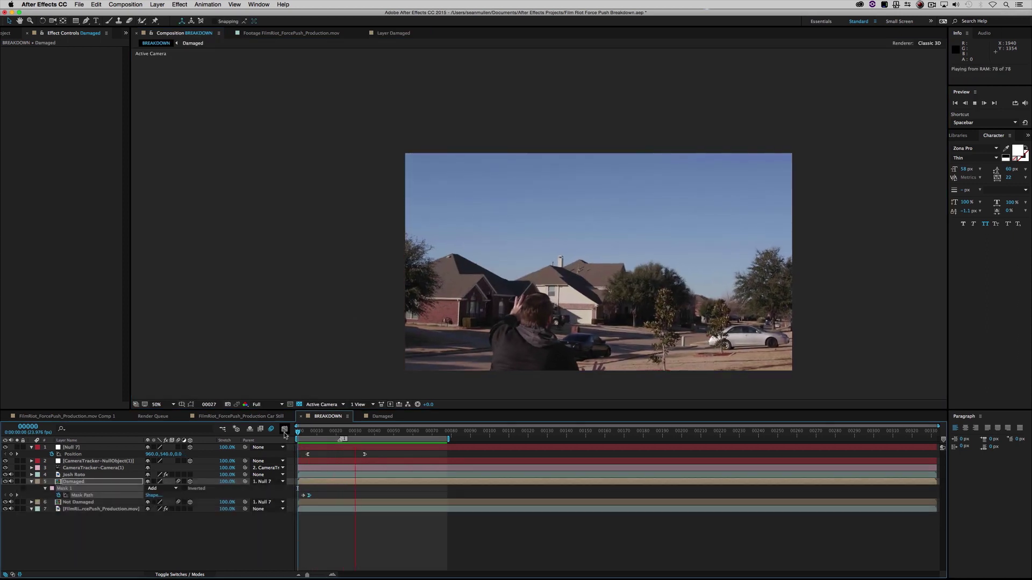
key(space)
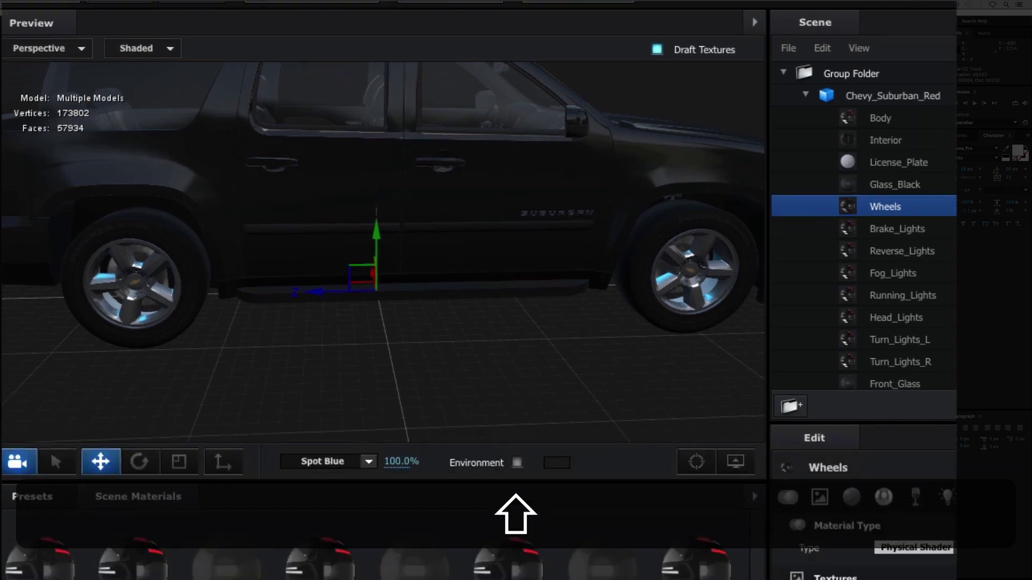
drag(310, 225, 465, 242)
mouse_move(456, 197)
mouse_down()
mouse_move(599, 159)
mouse_move(737, 203)
mouse_move(804, 170)
mouse_move(948, 155)
mouse_move(737, 215)
mouse_move(343, 217)
mouse_move(306, 167)
mouse_move(296, 131)
mouse_move(96, 204)
mouse_up()
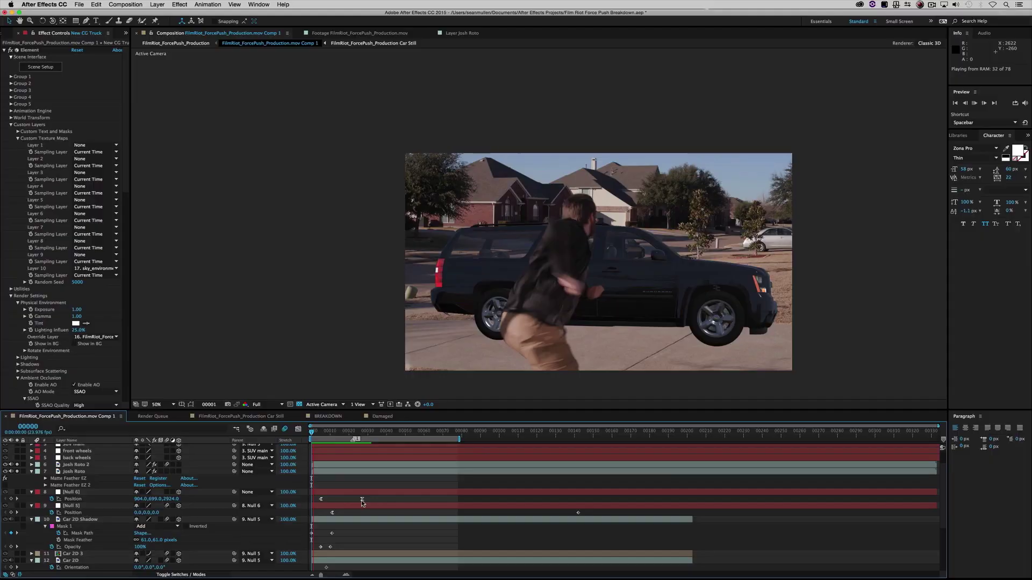
Play back the force-push composite and review the keyframed layers from the roto layers down to the CG truck.
key(space)
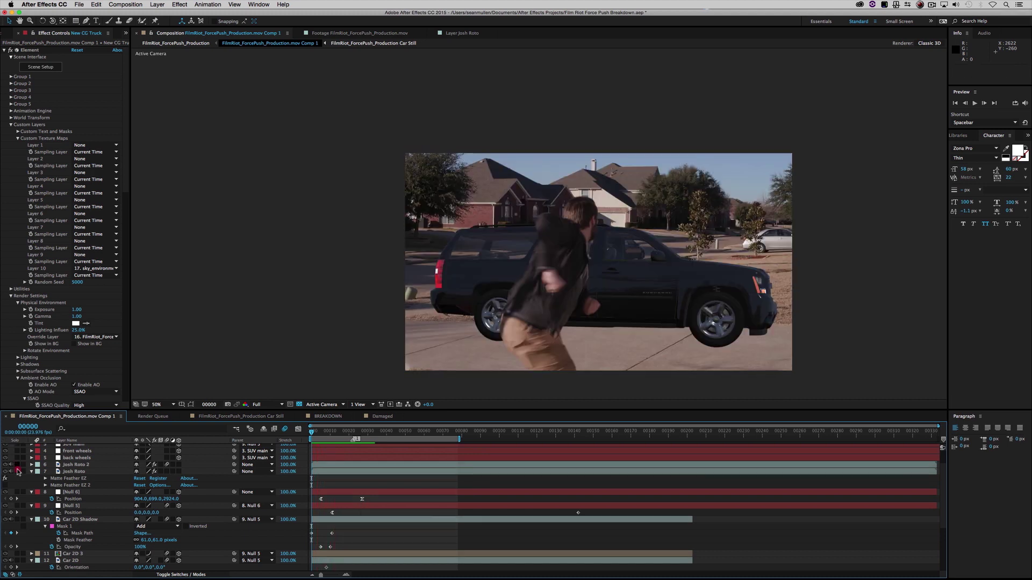
scroll(18, 471, down, 5)
key(space)
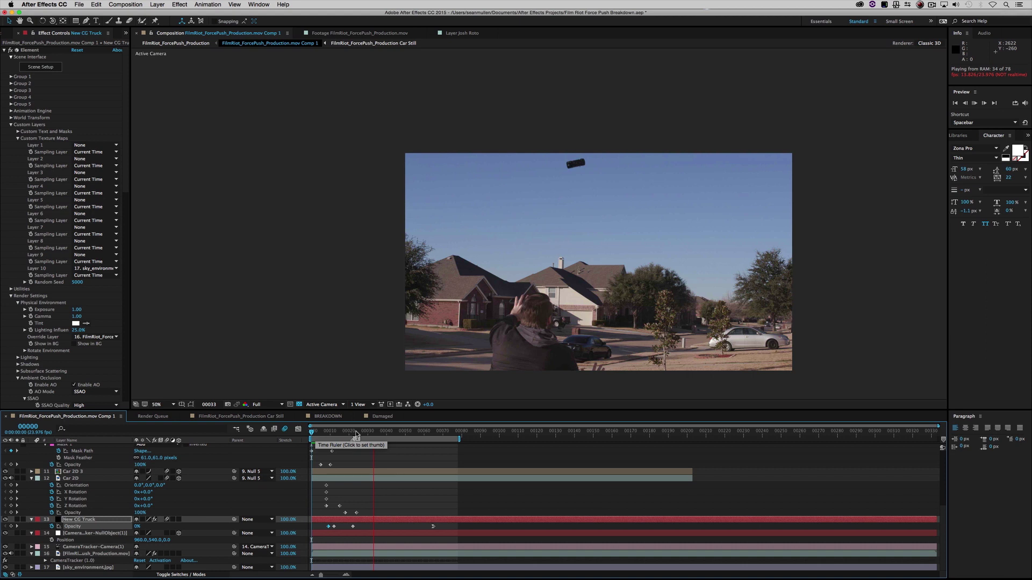
key(space)
scroll(75, 500, up, 4)
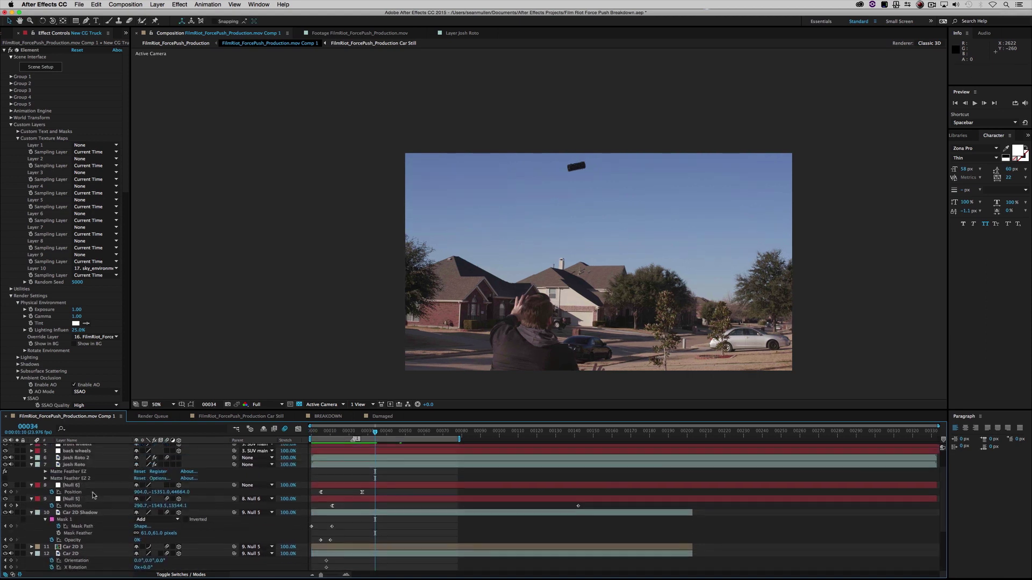
Show the rotation properties of Null 6 and Null 5 alongside Position and review the SUV's keyframed motion around frame 27.
click(76, 486)
key(shift+r)
key(shift+r)
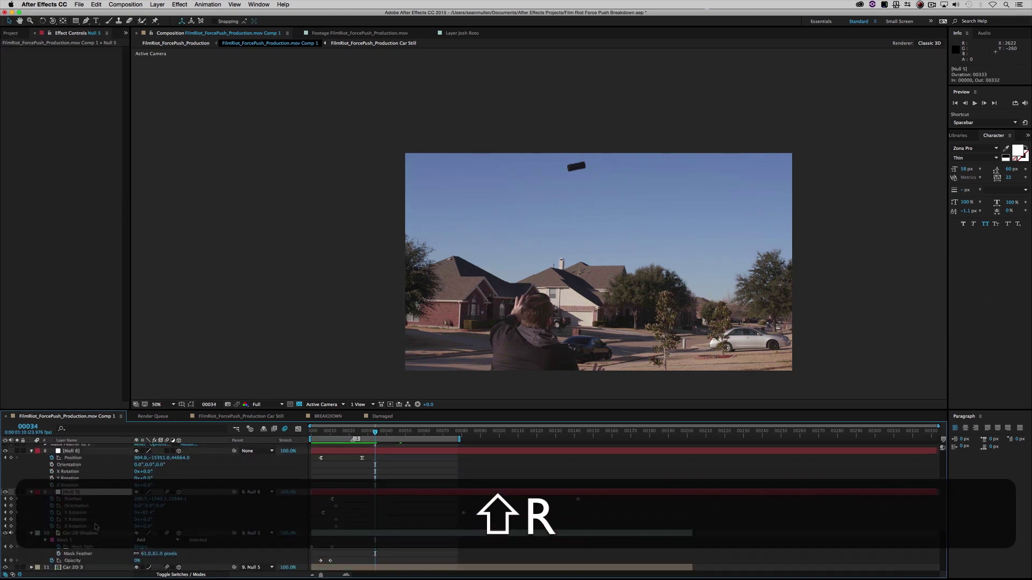
drag(374, 431, 320, 431)
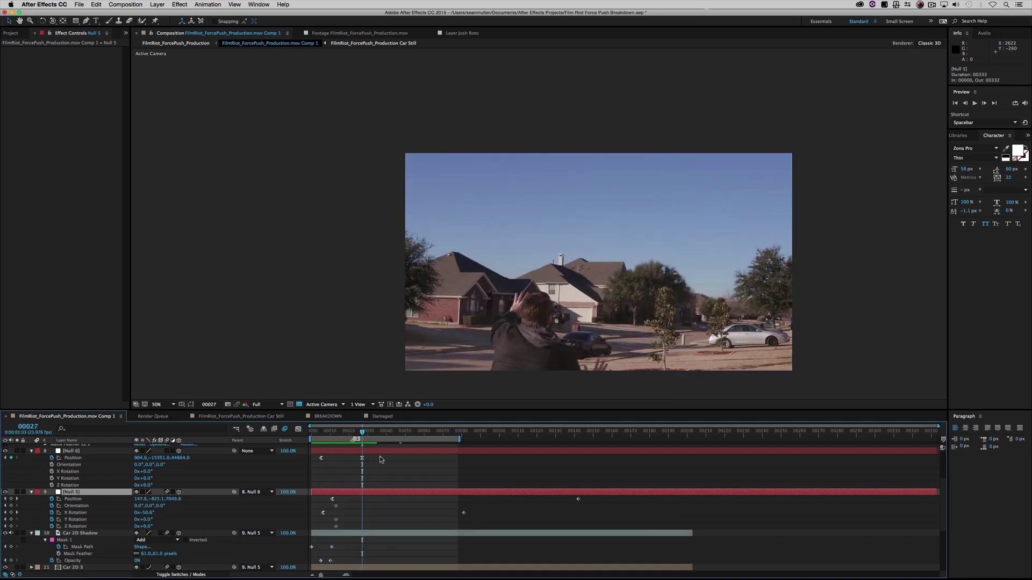
key(space)
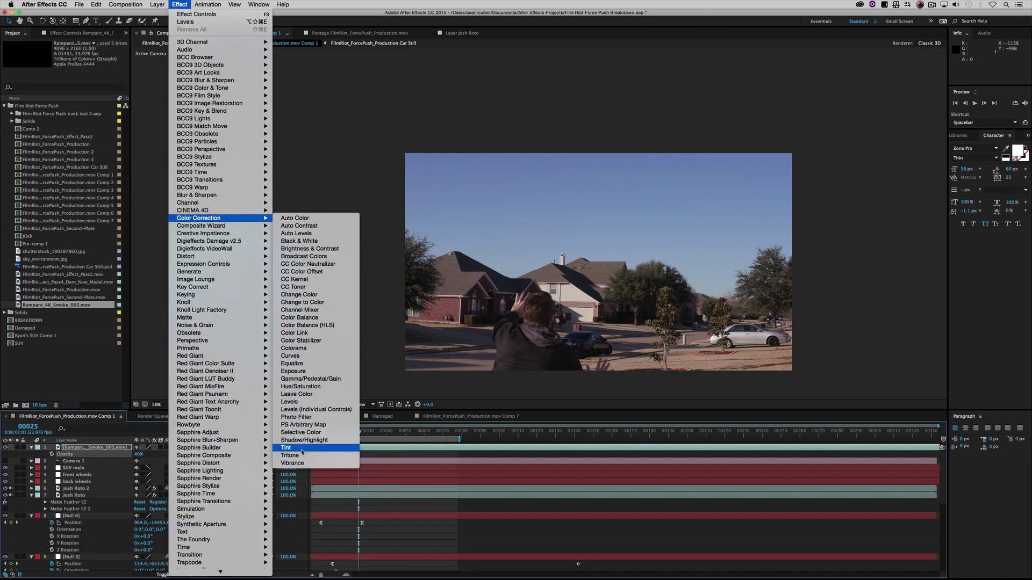
Apply the Tint color correction effect to the Rampant smoke footage layer.
click(302, 449)
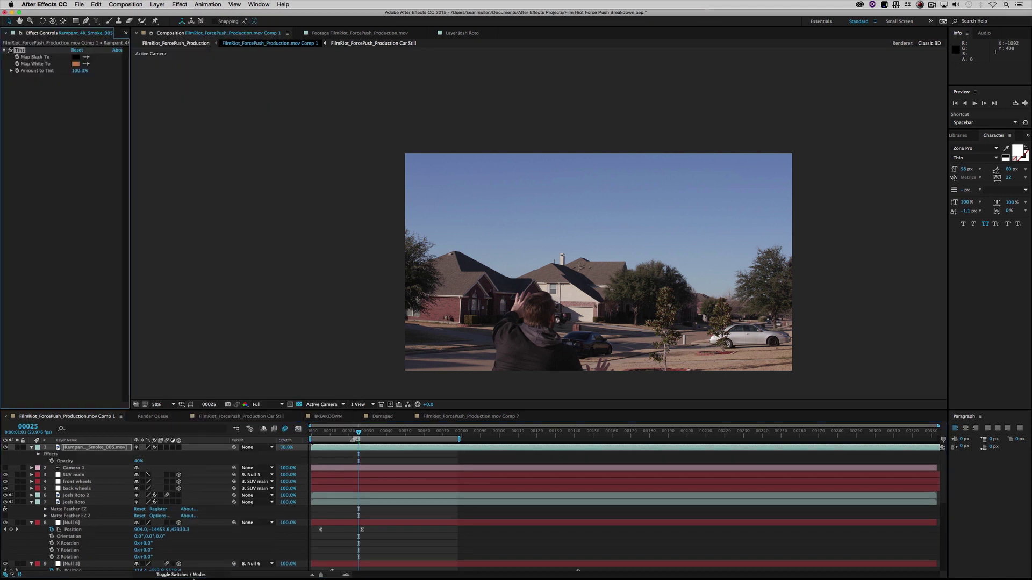